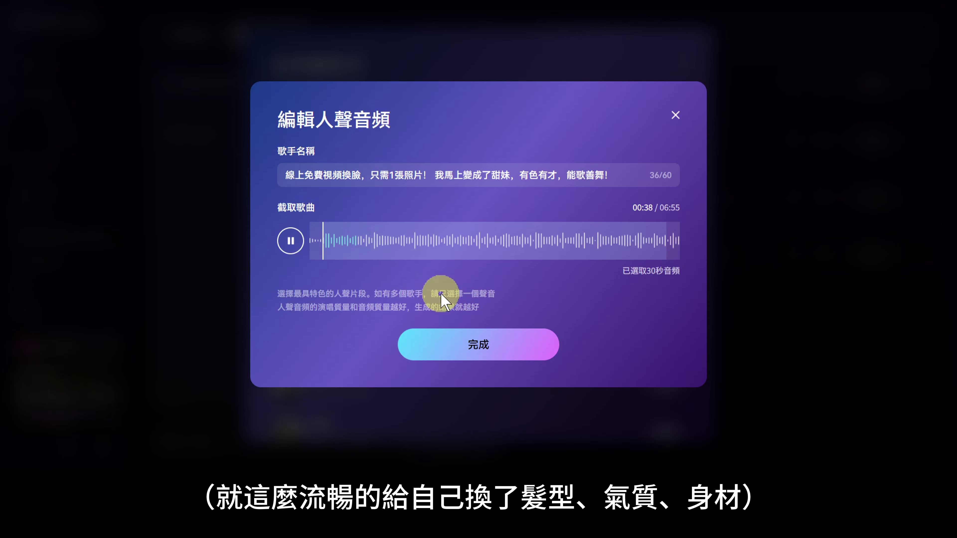
- Stop the preview, then save the selected 30-second vocal clip and use it as the song's custom singer
{"action": "left_click", "coordinate": [291, 241]}
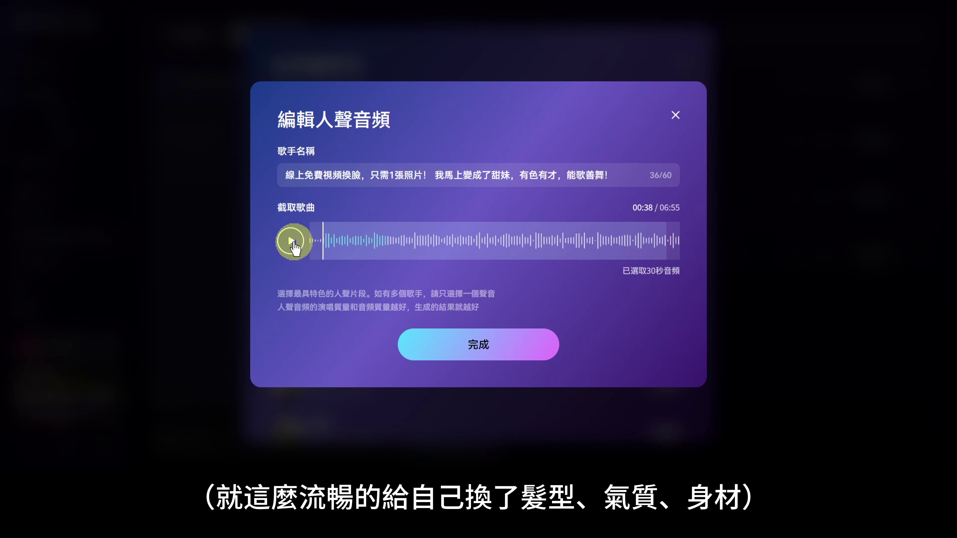
{"action": "left_click", "coordinate": [490, 346]}
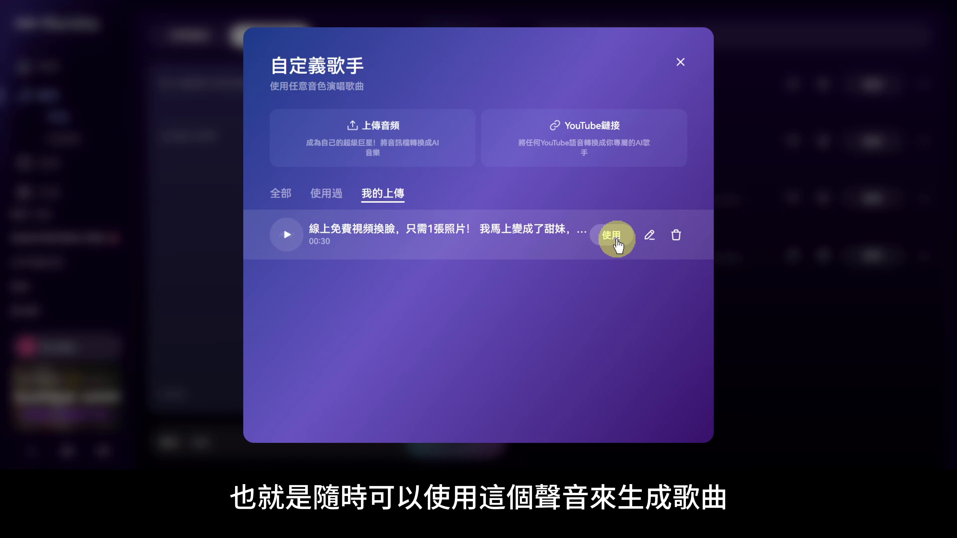
{"action": "left_click", "coordinate": [616, 241]}
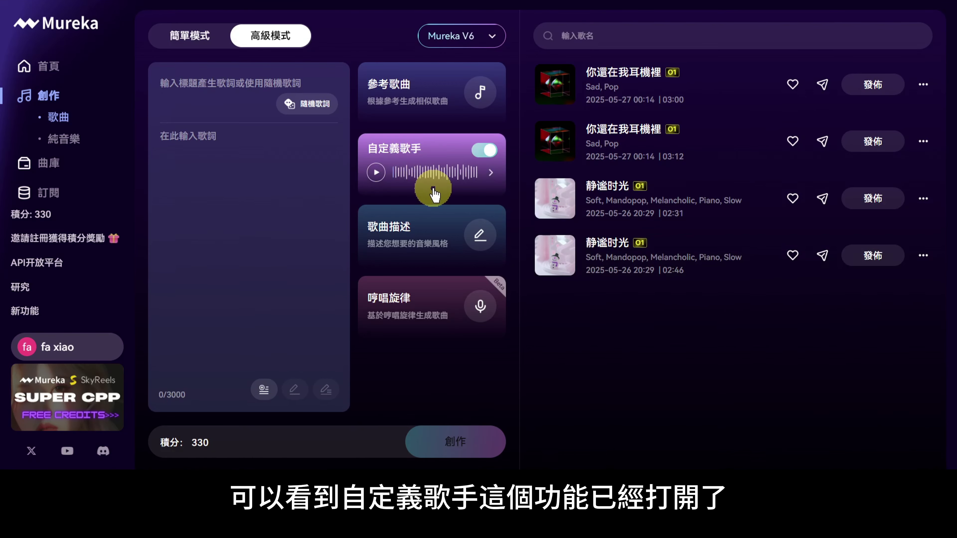
- Enter 逆焰 as the song title and paste the prepared lyrics into the lyrics box
{"action": "left_click", "coordinate": [222, 91]}
{"action": "type", "text": "逆焰"}
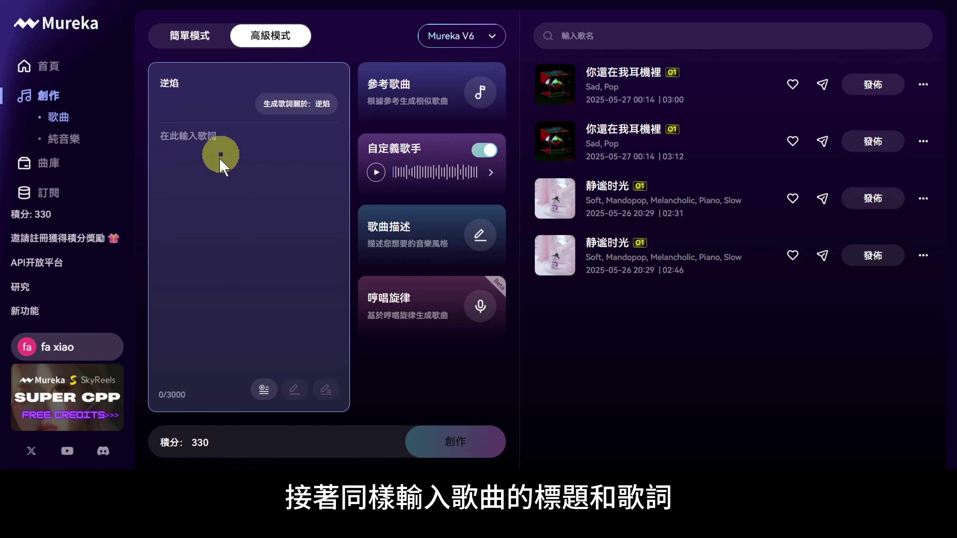
{"action": "left_click", "coordinate": [245, 194]}
{"action": "key", "text": "ctrl+v"}
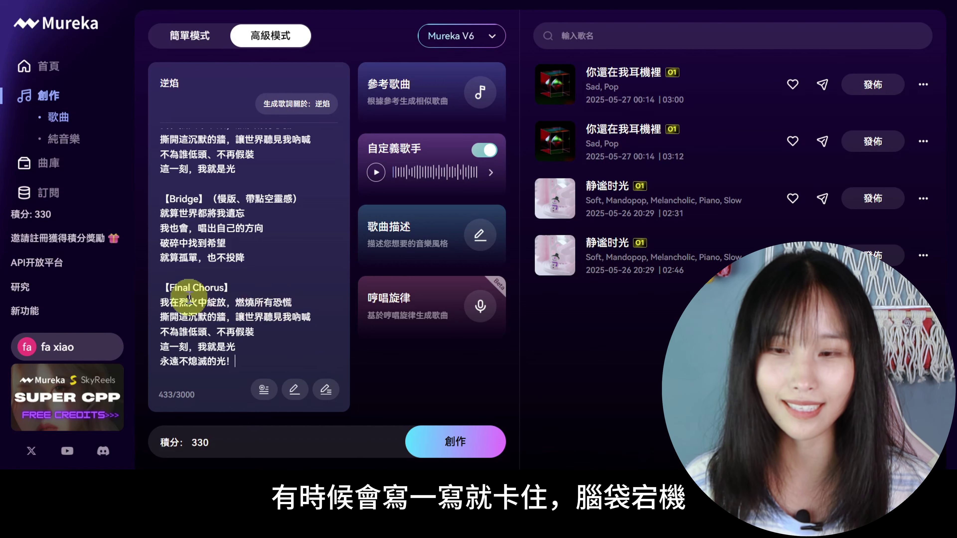
- Replace the 【Final Chorus】 section with a 尾奏 section tag and have AI complete the lyrics for it
{"action": "left_click_drag", "start_coordinate": [161, 287], "coordinate": [256, 361]}
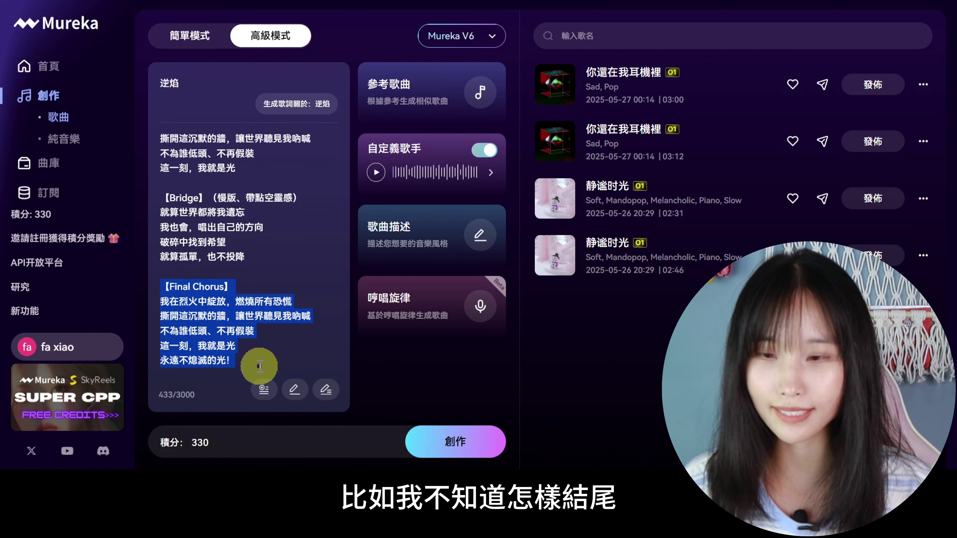
{"action": "key", "text": "BackSpace"}
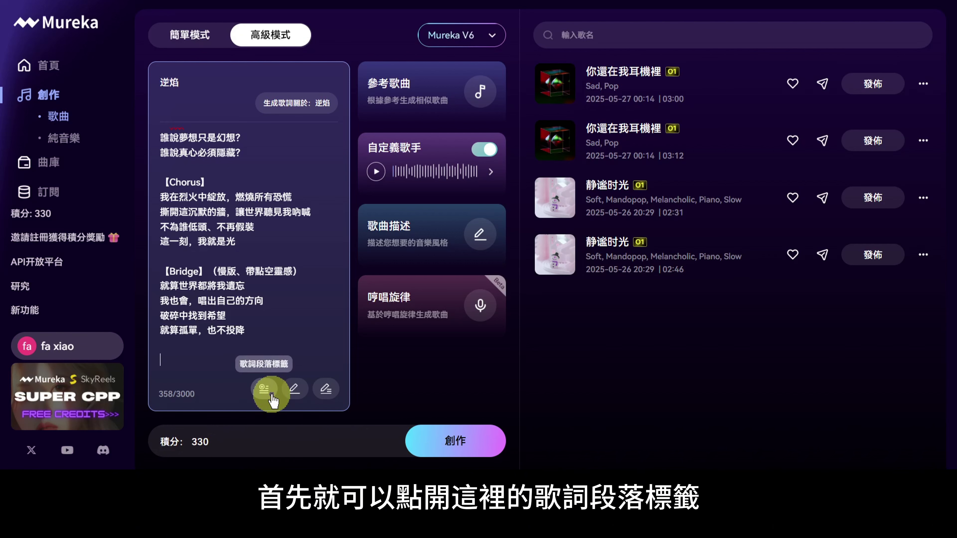
{"action": "left_click", "coordinate": [265, 389]}
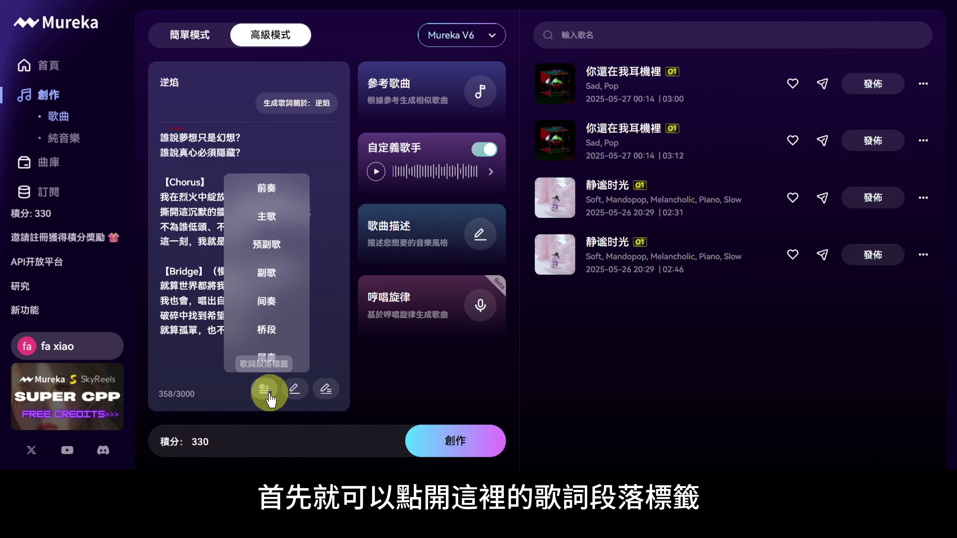
{"action": "left_click", "coordinate": [268, 358]}
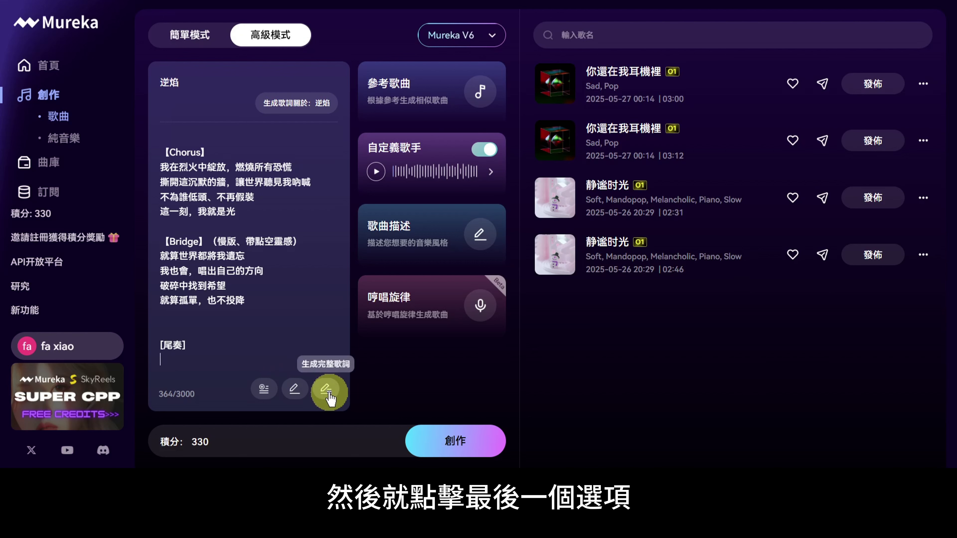
{"action": "left_click", "coordinate": [213, 346]}
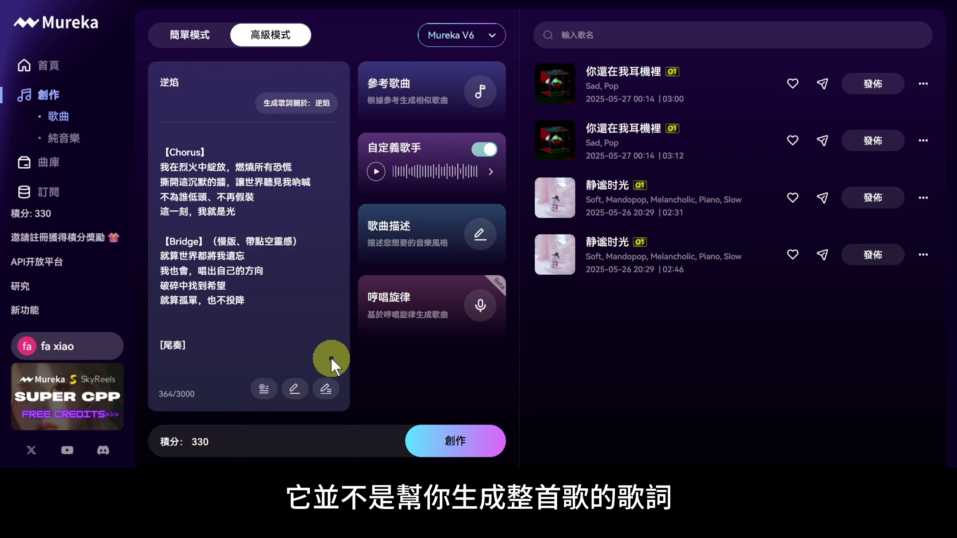
{"action": "left_click", "coordinate": [325, 391]}
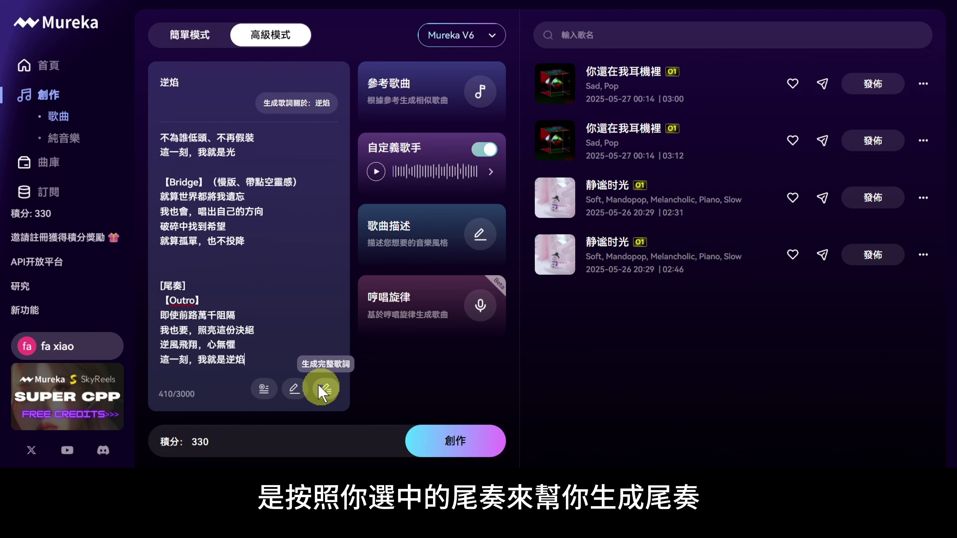
- Delete the duplicate [尾奏] tag and the extra blank line above 【Outro】 in the lyrics
{"action": "left_click_drag", "start_coordinate": [200, 300], "coordinate": [154, 300]}
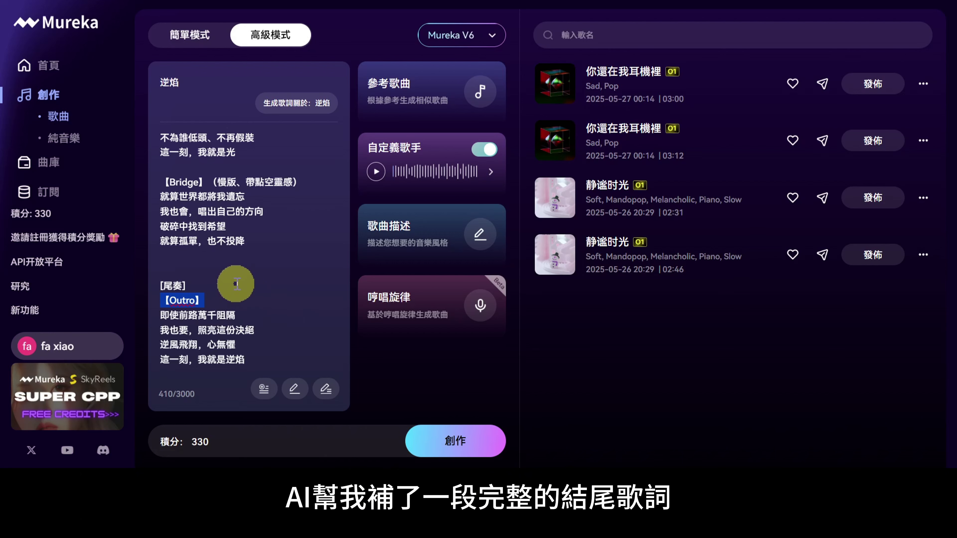
{"action": "left_click_drag", "start_coordinate": [229, 278], "coordinate": [167, 274]}
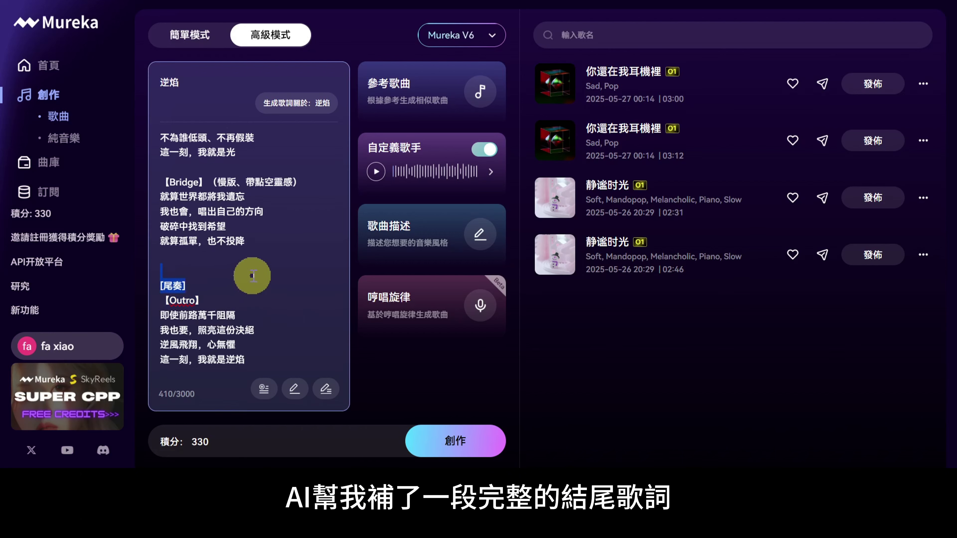
{"action": "key", "text": "BackSpace"}
- Delete the line 破碎中找到希望 from the Bridge and have AI generate a new lyric line in its place
{"action": "left_click", "coordinate": [251, 259]}
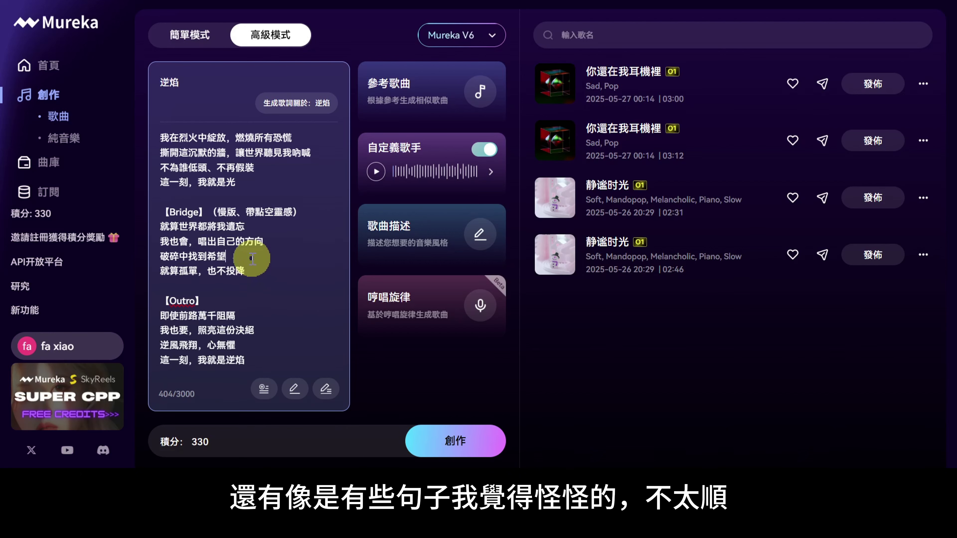
{"action": "left_click_drag", "start_coordinate": [246, 259], "coordinate": [169, 258]}
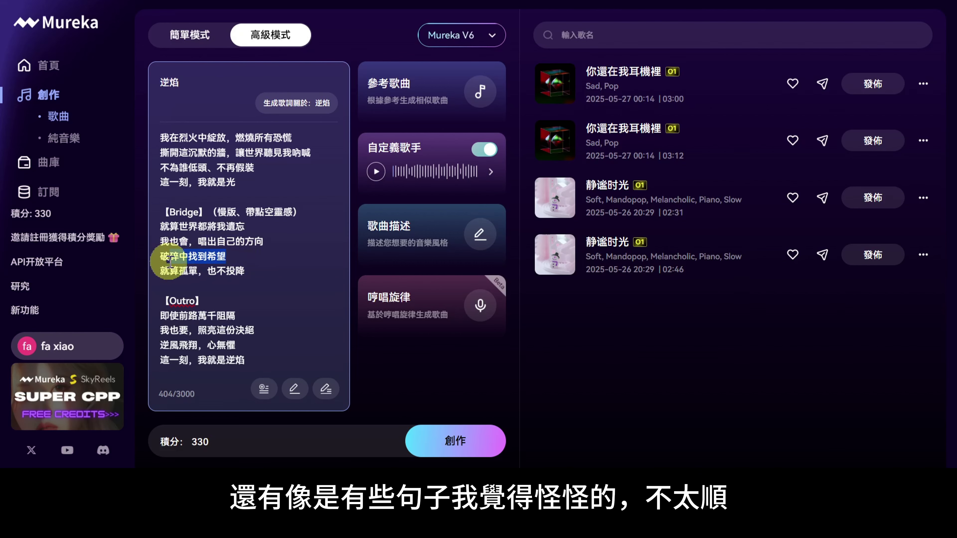
{"action": "key", "text": "BackSpace"}
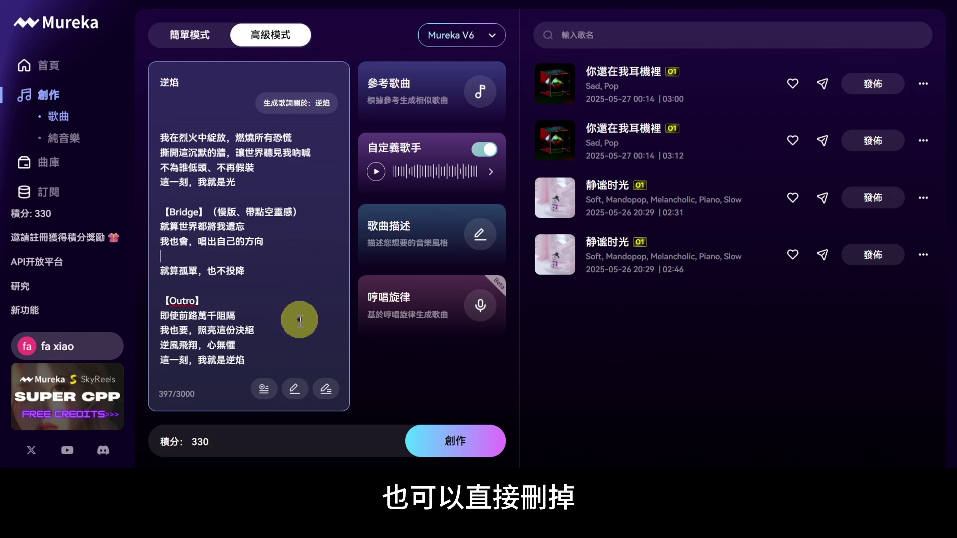
{"action": "left_click", "coordinate": [294, 390]}
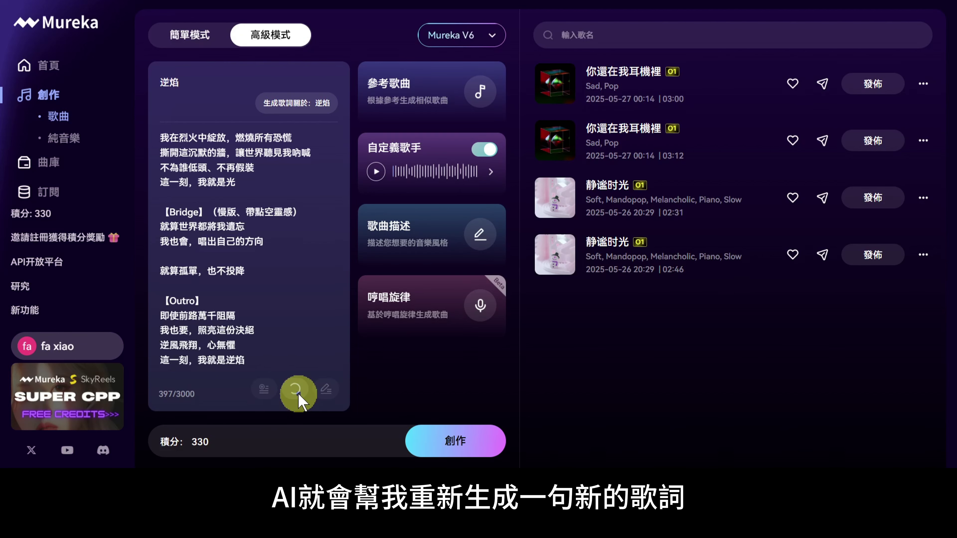
- Generate the song 逆焰 and follow its lyrics while the result plays
{"action": "left_click", "coordinate": [456, 442]}
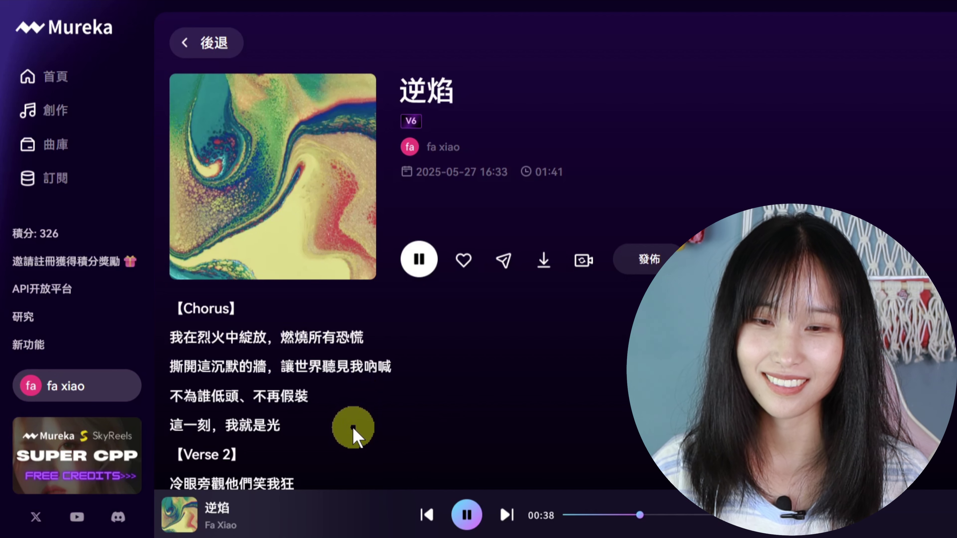
{"action": "scroll", "coordinate": [352, 426], "scroll_direction": "down", "scroll_amount": 1}
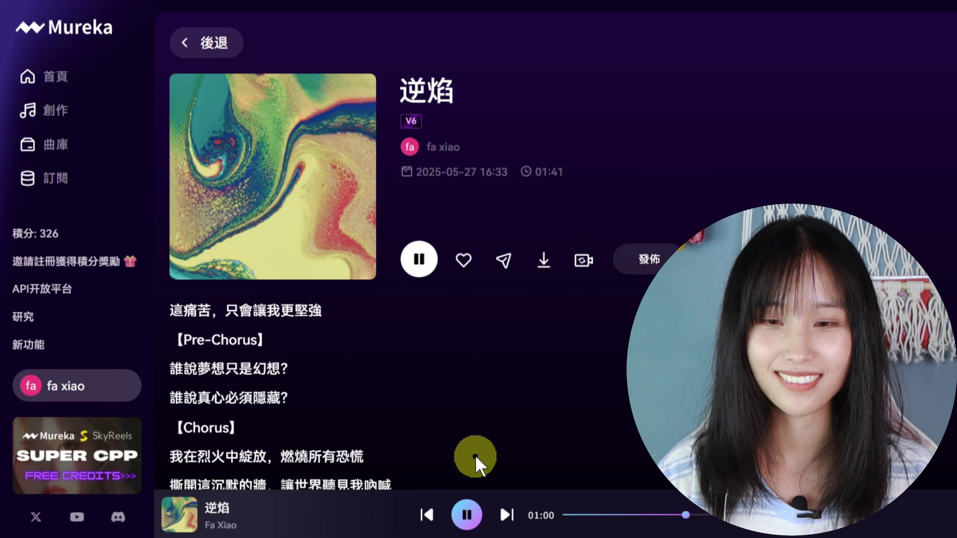
{"action": "scroll", "coordinate": [475, 446], "scroll_direction": "down", "scroll_amount": 2}
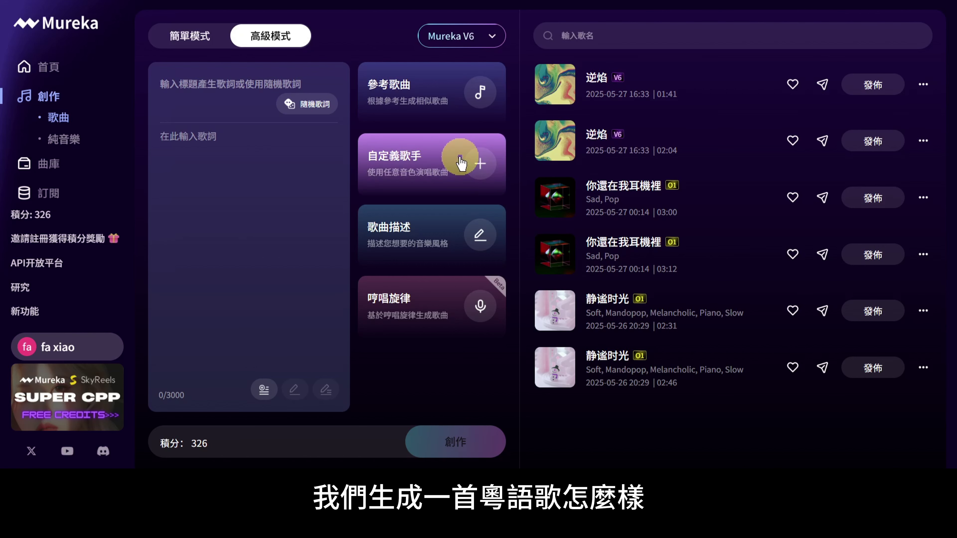
- Add a custom singer from a pasted YouTube link to Nicholas Tse's song 遊樂場
{"action": "left_click", "coordinate": [461, 163]}
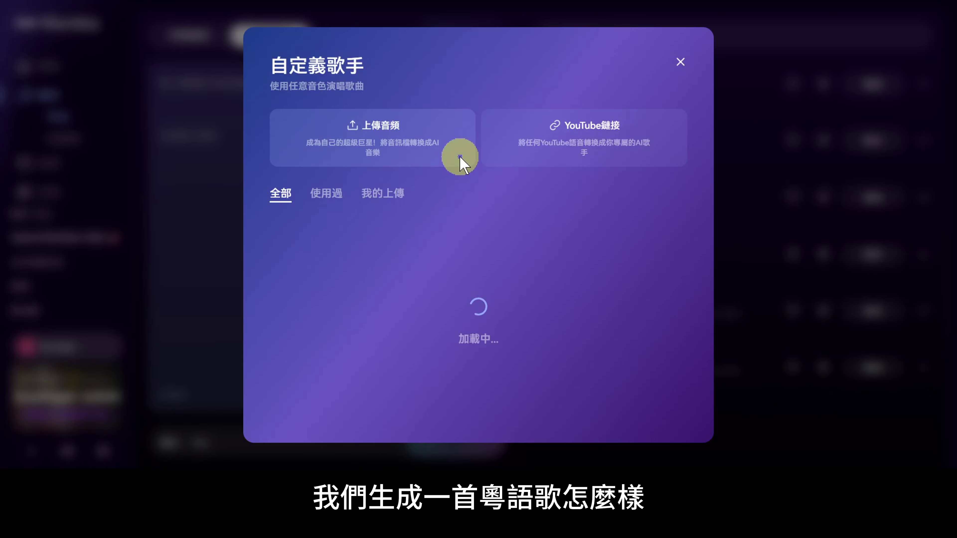
{"action": "left_click", "coordinate": [580, 138]}
{"action": "left_click", "coordinate": [551, 209]}
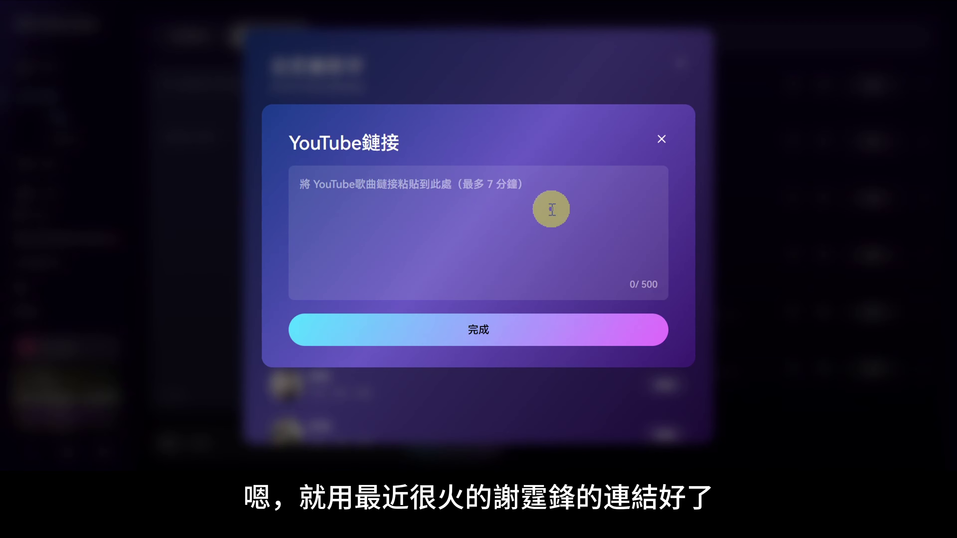
{"action": "key", "text": "ctrl+v"}
{"action": "left_click", "coordinate": [491, 335]}
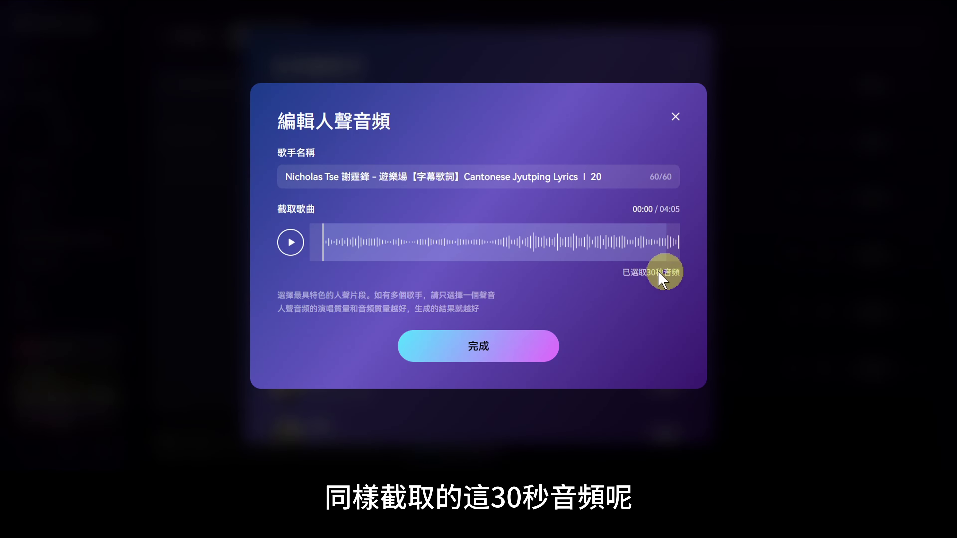
- Save the 30-second vocal segment starting at 00:14 and use it as the custom singer
{"action": "left_click_drag", "start_coordinate": [491, 248], "coordinate": [433, 247]}
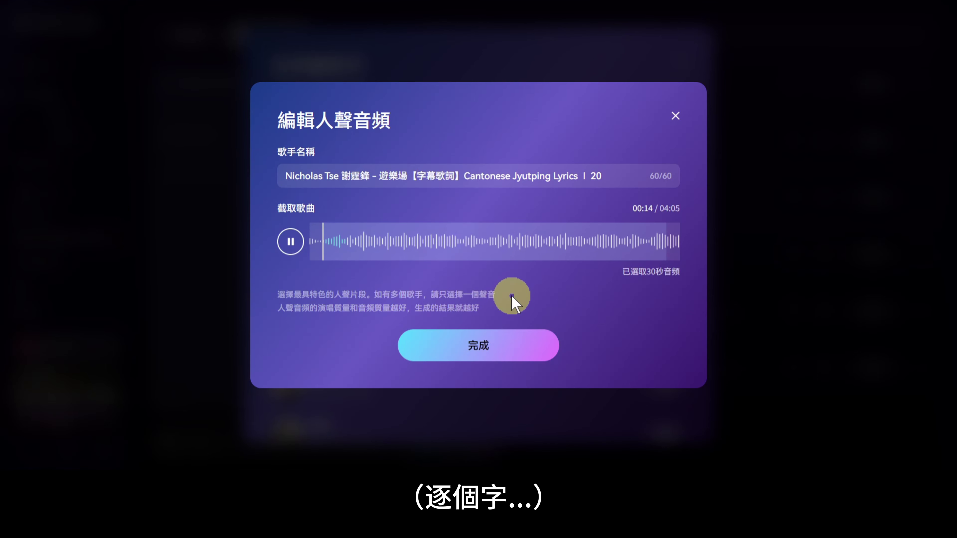
{"action": "left_click", "coordinate": [480, 344]}
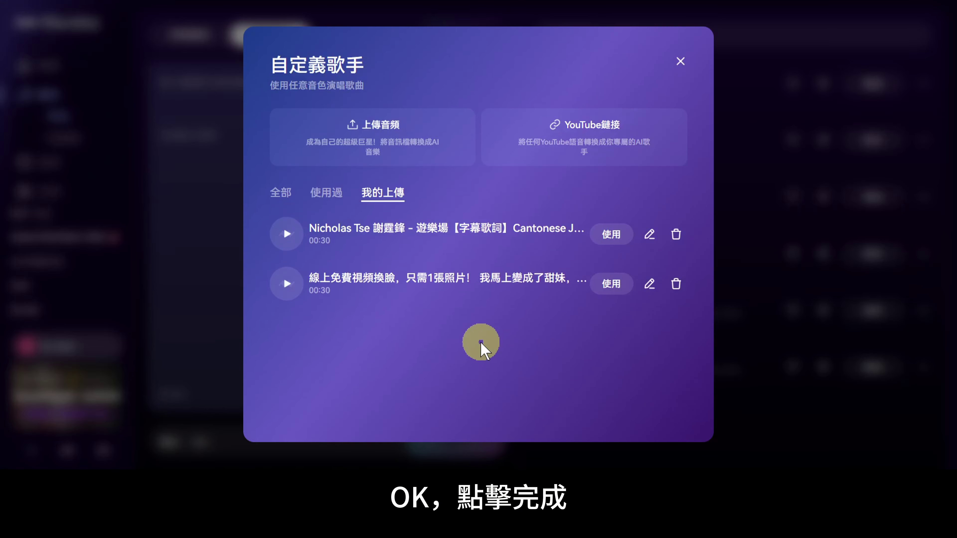
{"action": "left_click", "coordinate": [616, 236]}
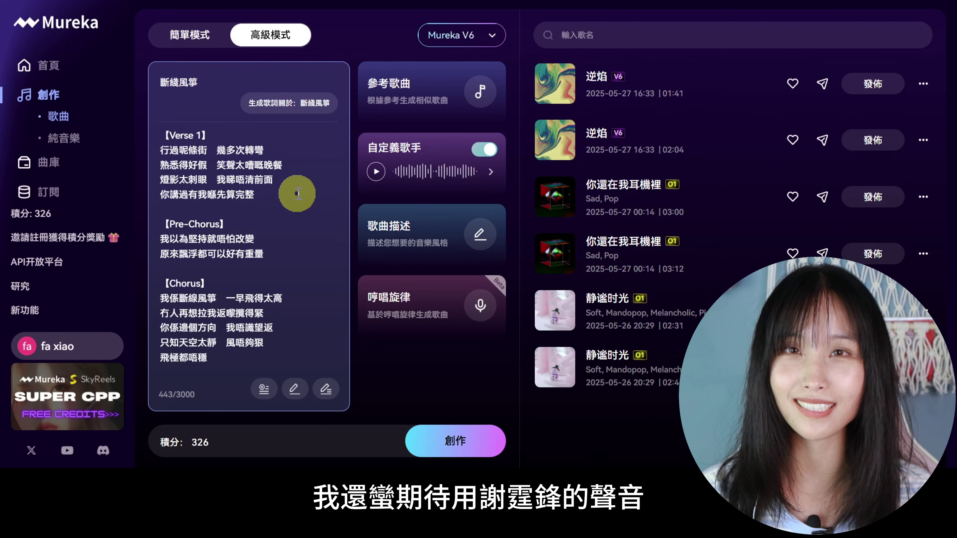
- Generate the song 斷綫風箏 with the custom singer, listen to the result and pause its playback
{"action": "left_click", "coordinate": [454, 447]}
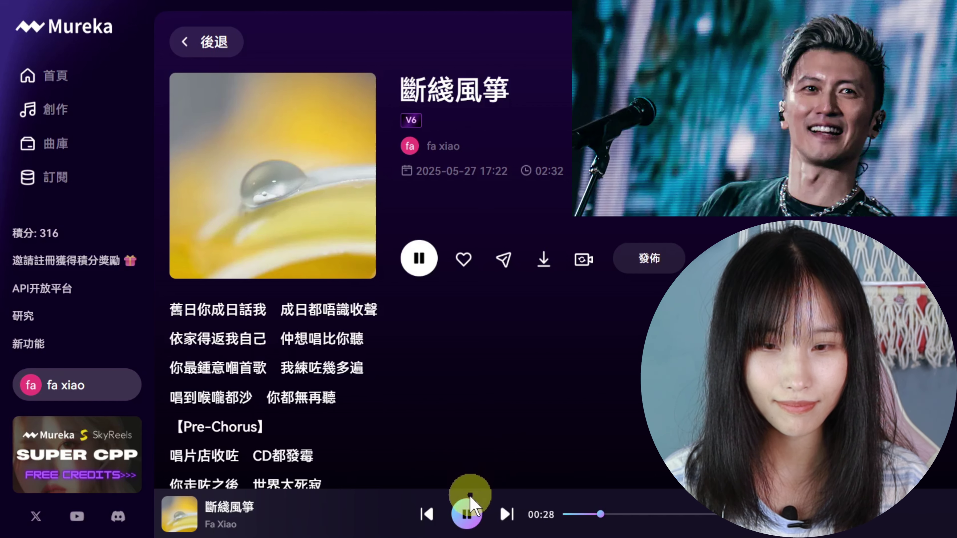
{"action": "left_click", "coordinate": [467, 513]}
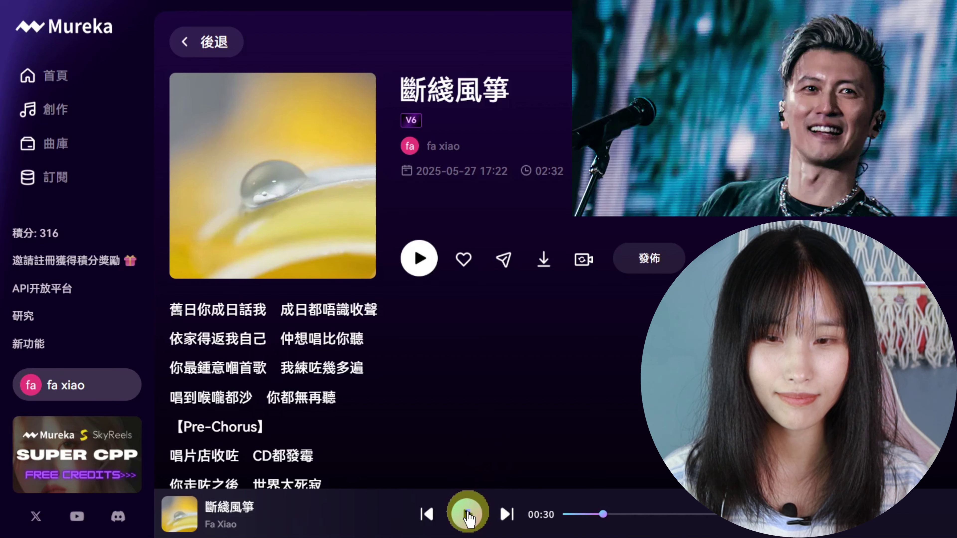